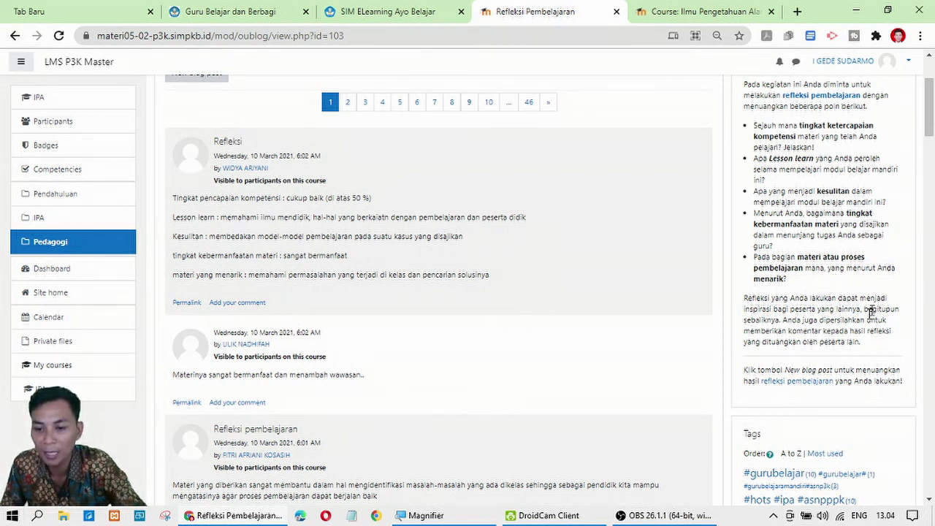
pyautogui.scroll(-2, 850, 309)
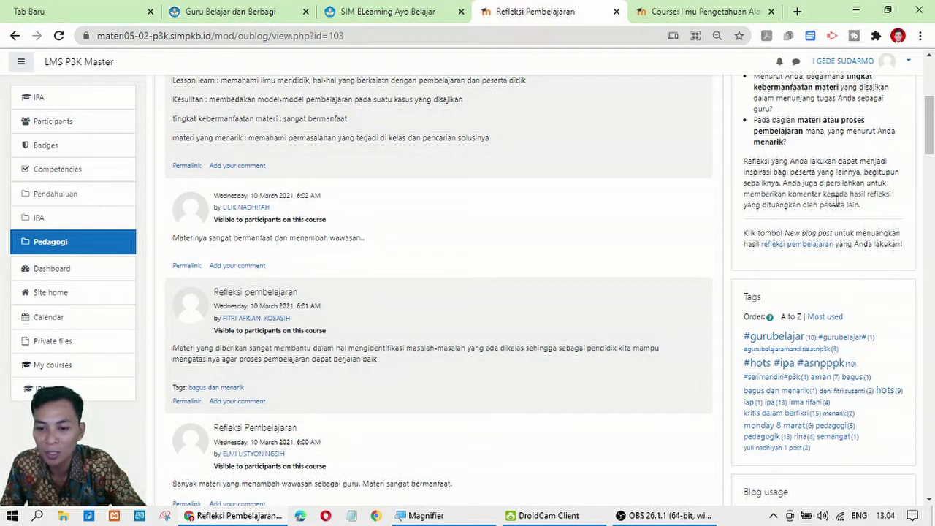
pyautogui.scroll(4, 512, 262)
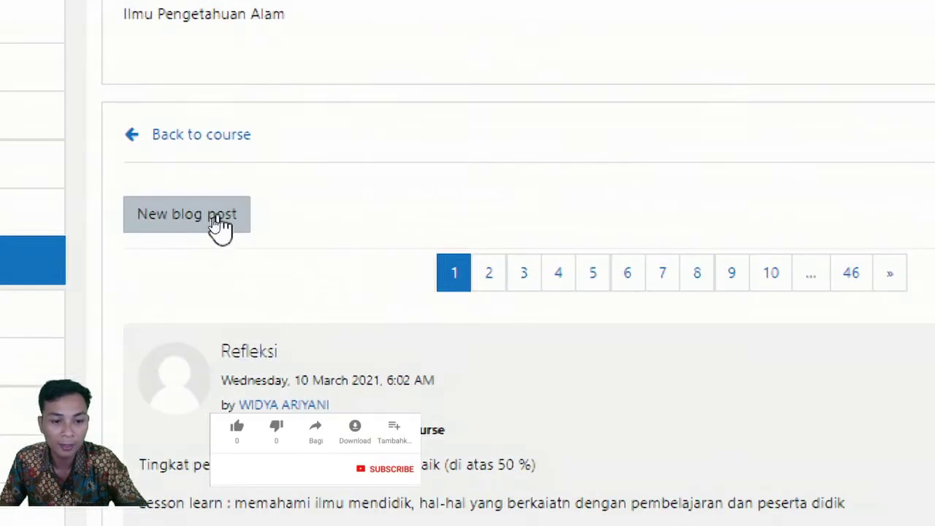
# - Start a new reflection blog post and enter the author's full name as its title
pyautogui.click(212, 223)
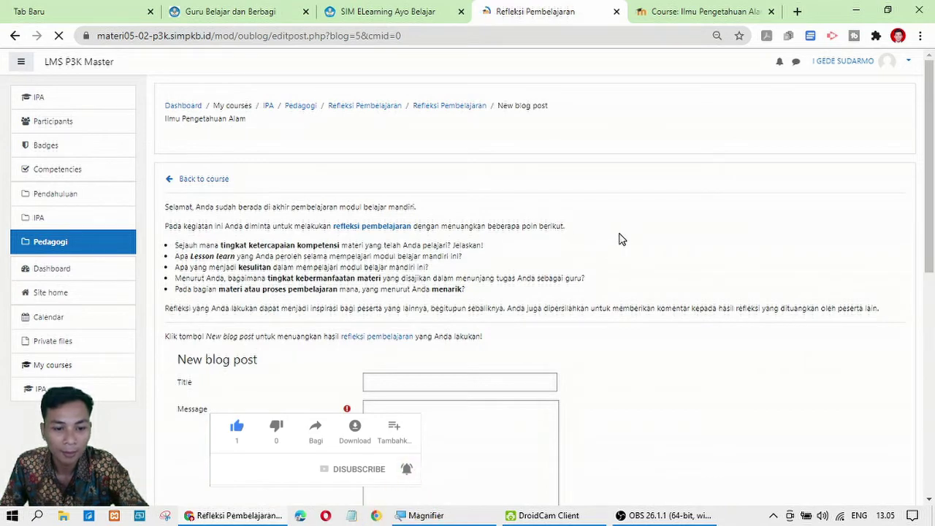
pyautogui.scroll(-1, 621, 239)
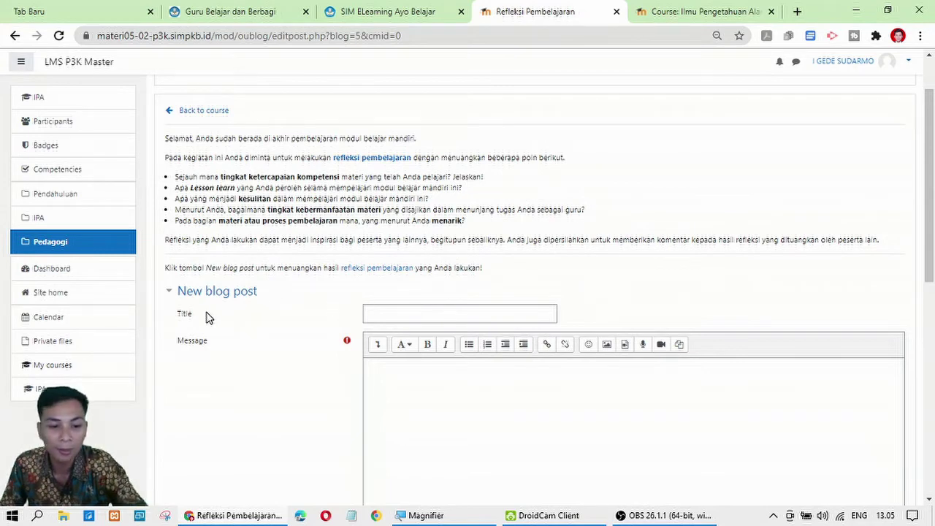
pyautogui.scroll(-2, 205, 315)
pyautogui.click(380, 177)
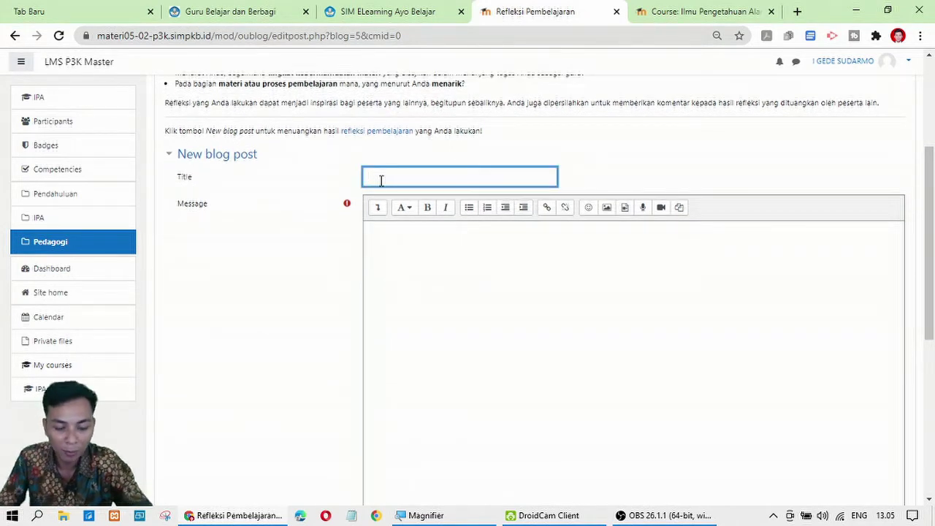
pyautogui.write('I G')
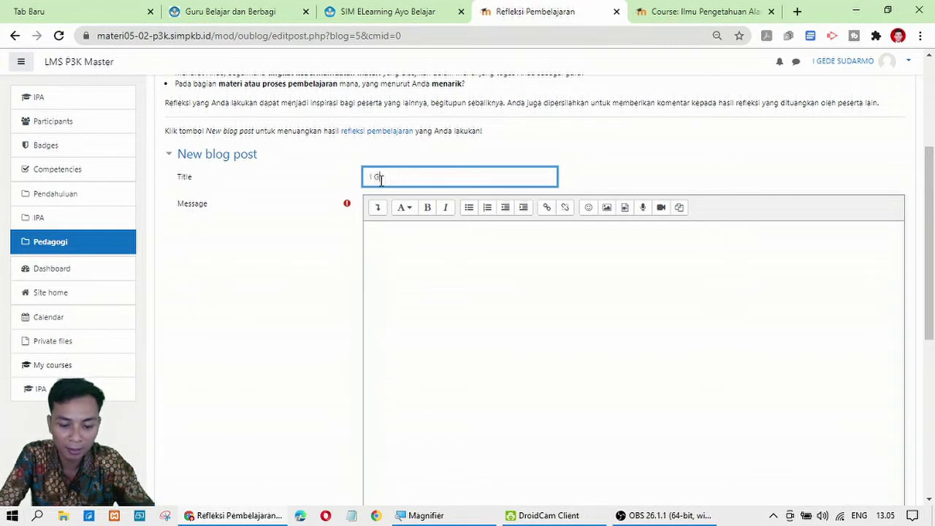
pyautogui.write('ede Sudarmo')
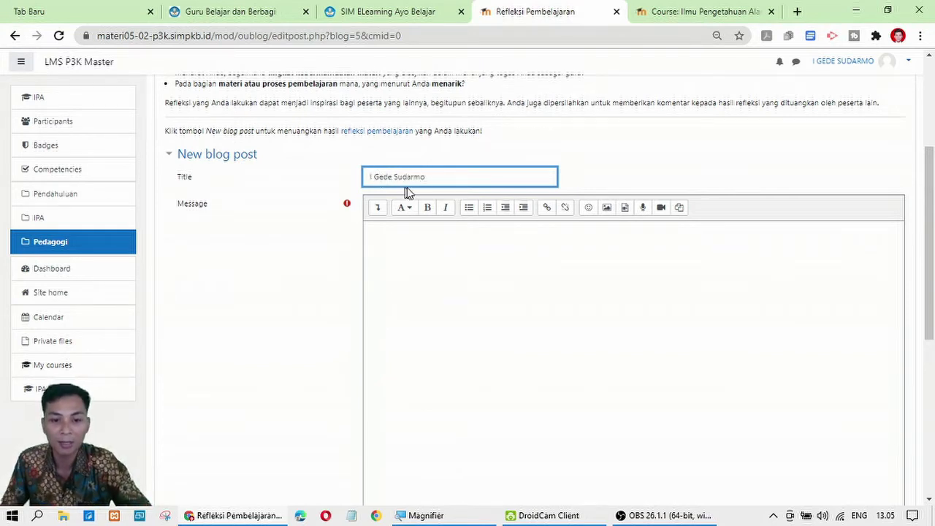
# - Write the message 'Terimakasih atas pelatihan PPPK Tahun 2021 Ini, materi yang disajikan sangat baik…' in the post body
pyautogui.click(373, 230)
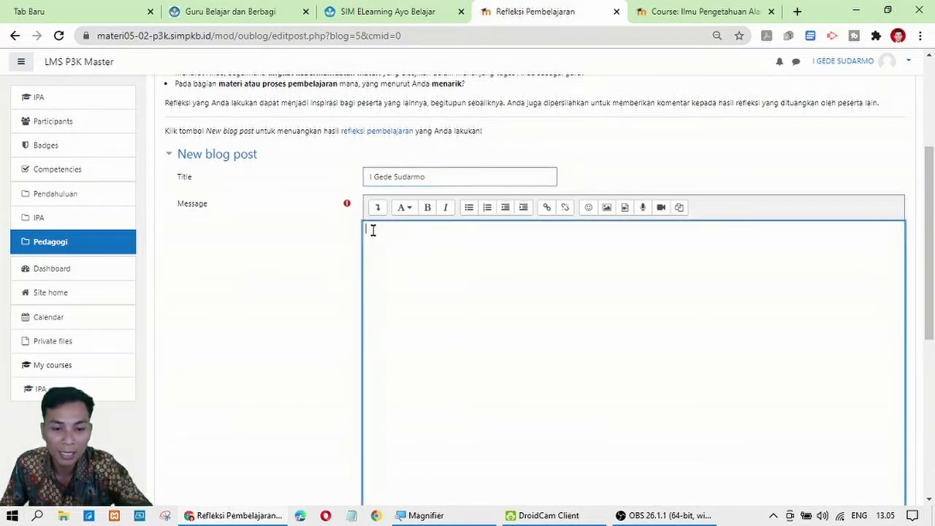
pyautogui.scroll(-5, 355, 273)
pyautogui.scroll(-2, 286, 301)
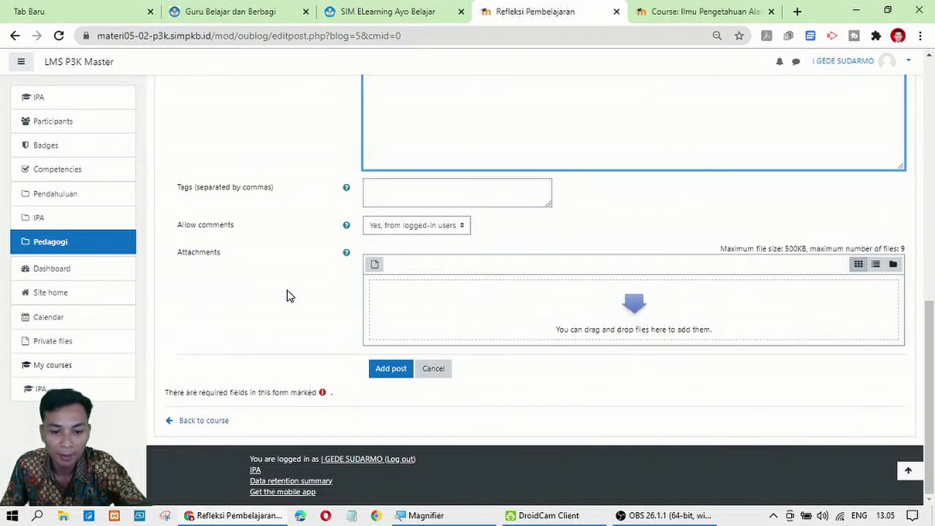
pyautogui.scroll(8, 305, 319)
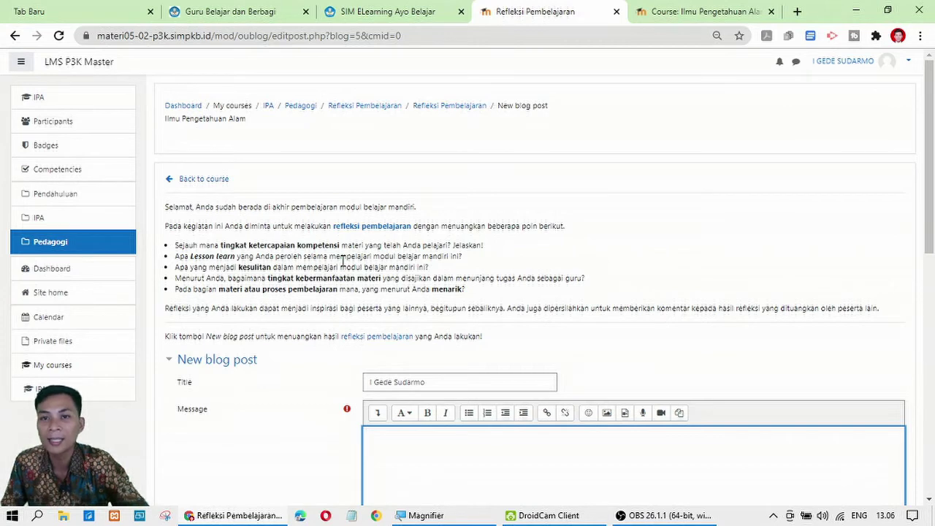
pyautogui.scroll(-3, 403, 340)
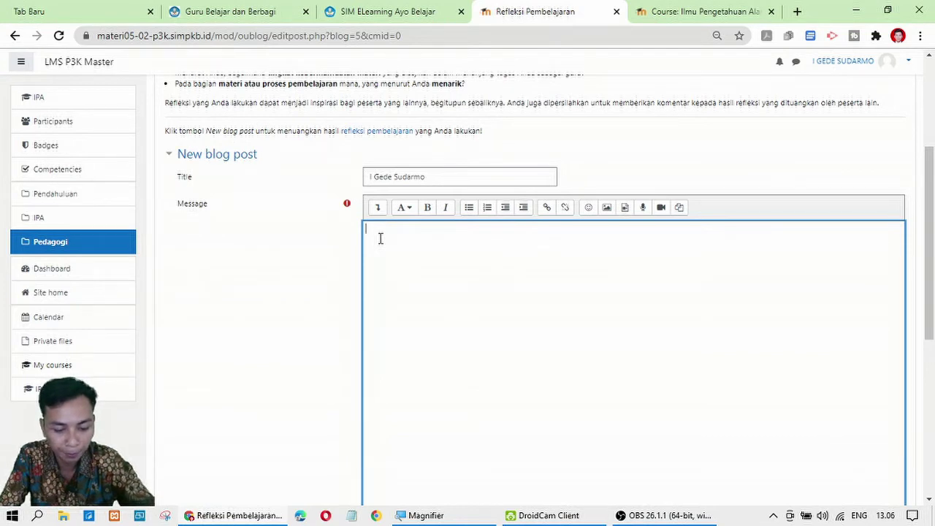
pyautogui.write('Terimakasih')
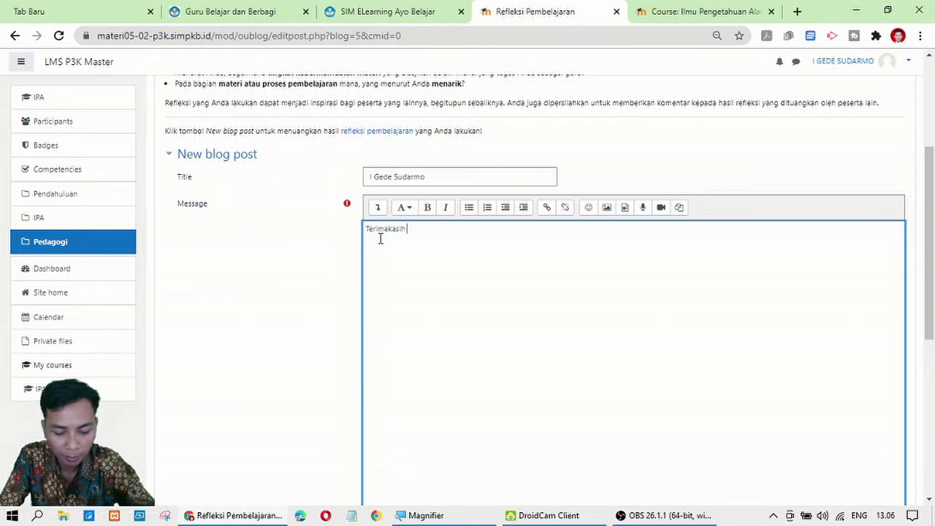
pyautogui.write(' atas pelatihan')
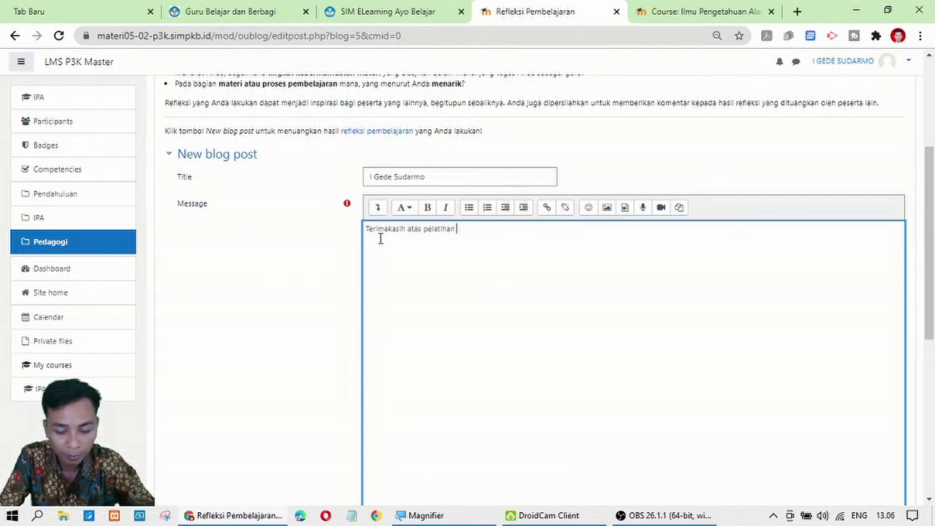
pyautogui.write(' PPP')
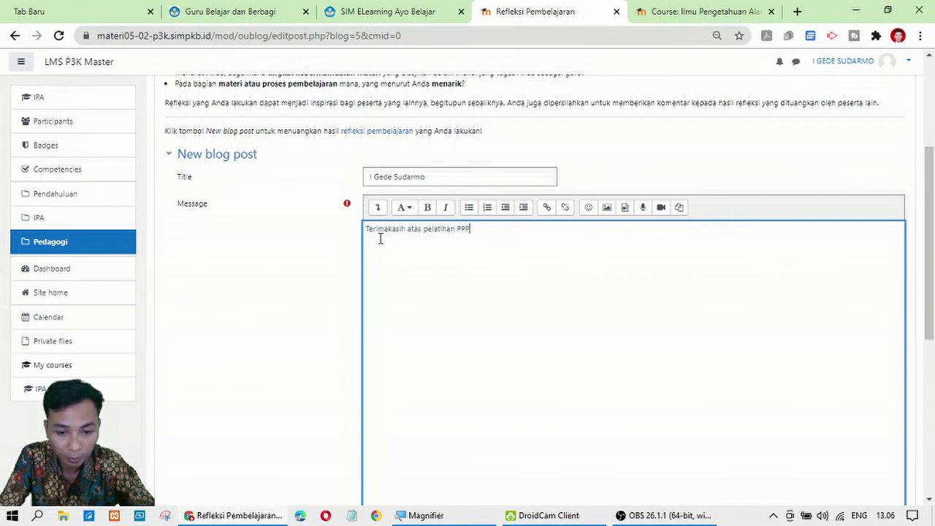
pyautogui.write('K Tahun ')
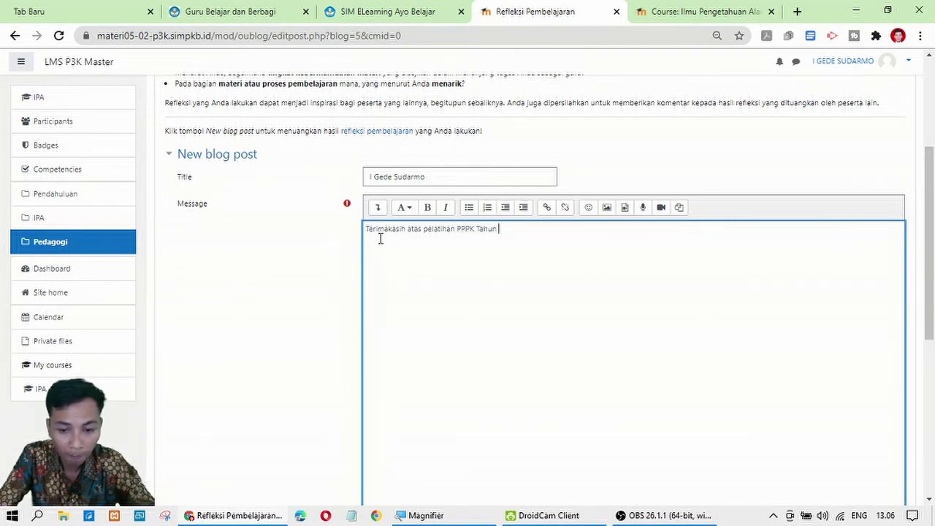
pyautogui.write('2021 In')
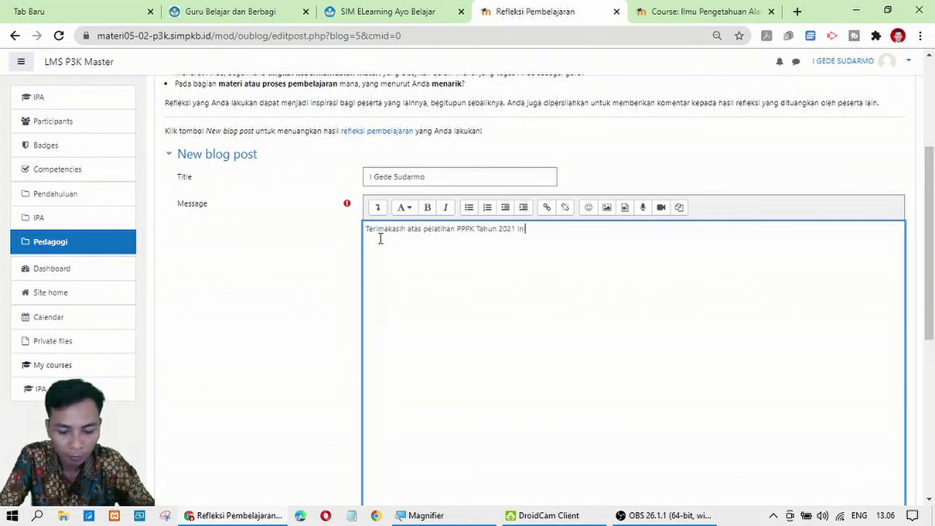
pyautogui.write('i, mate')
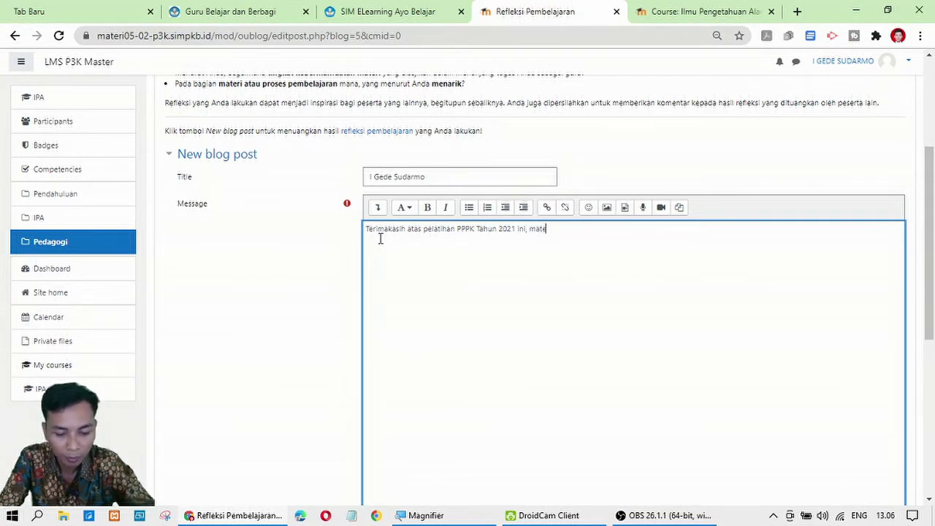
pyautogui.write('ri yan')
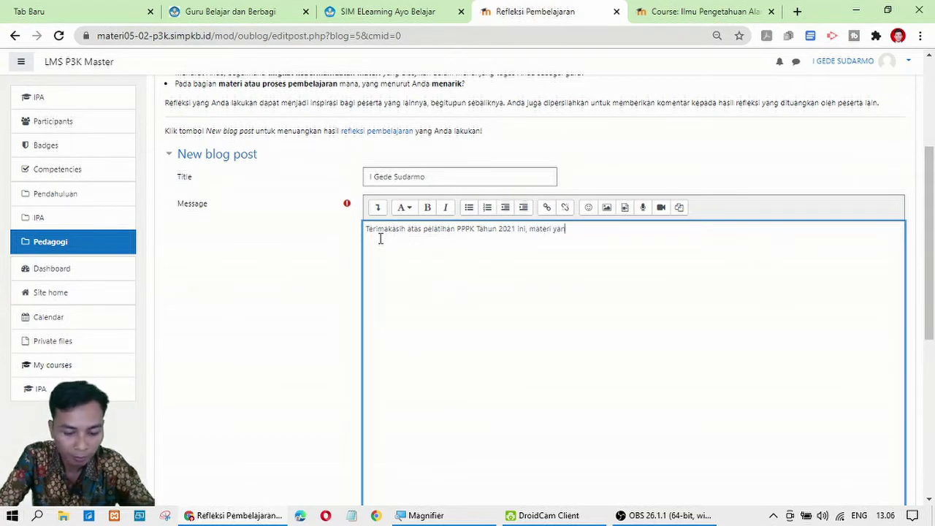
pyautogui.write('g disajikan')
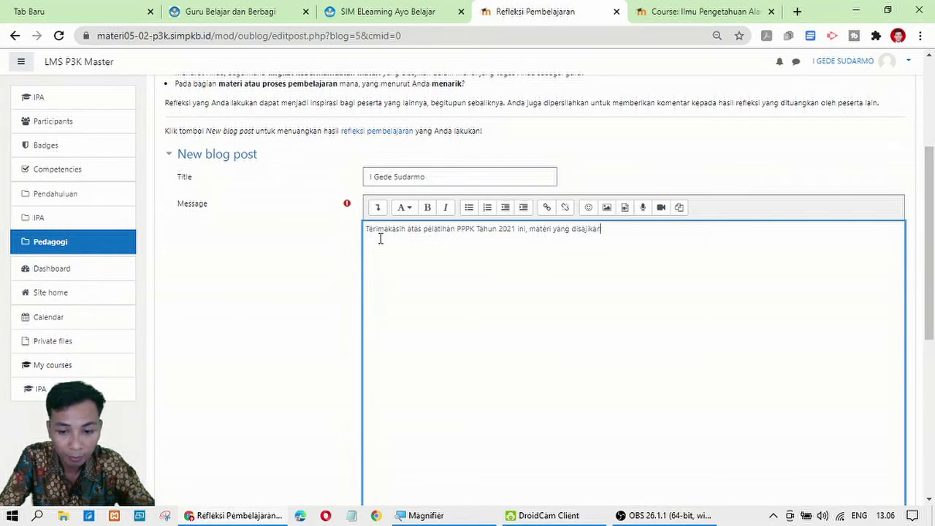
pyautogui.write(' sangat b')
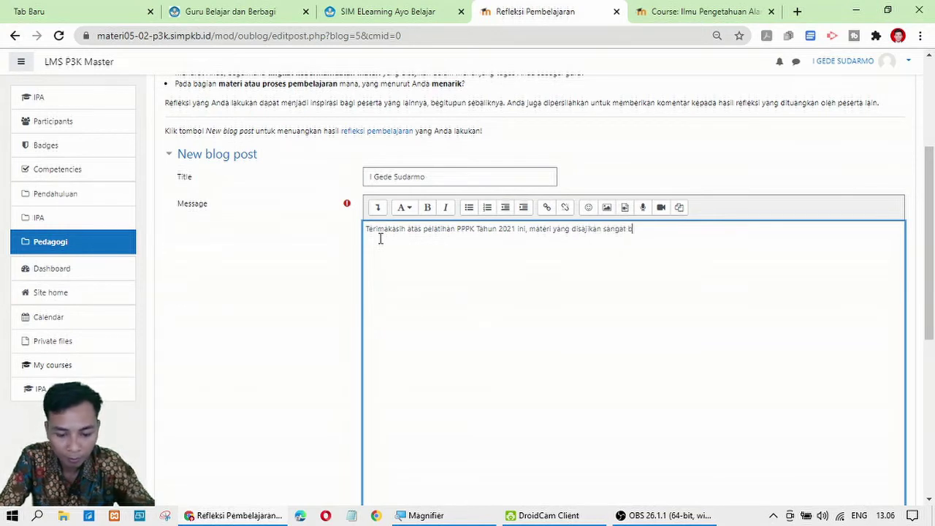
pyautogui.write('aik dan sanga')
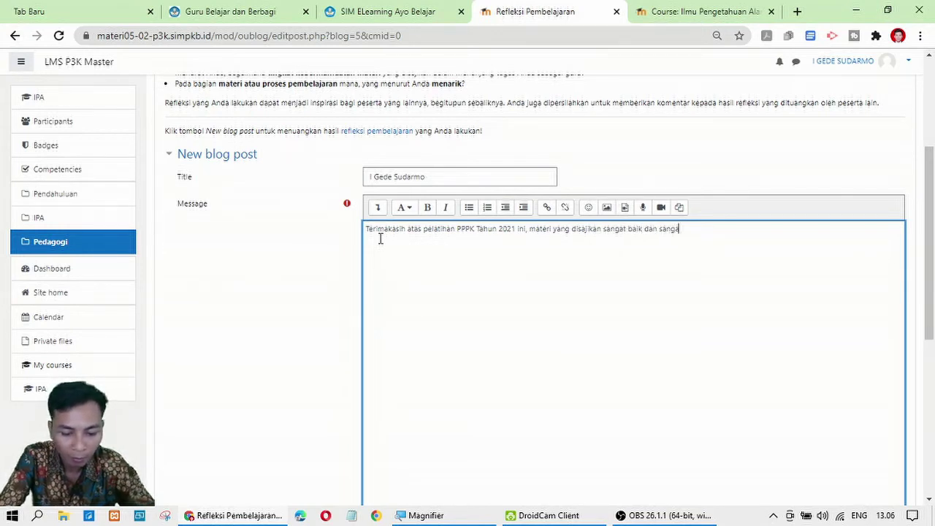
pyautogui.write('t bermanfaat')
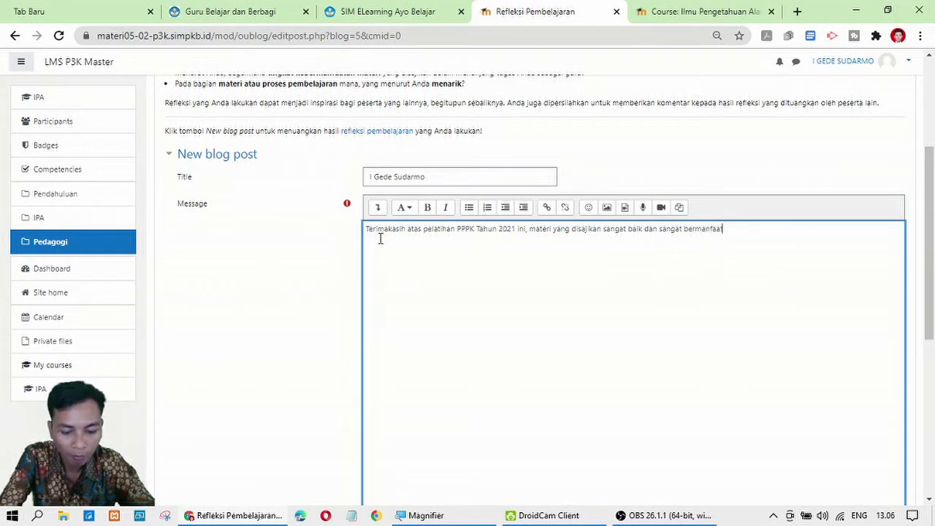
pyautogui.write(' untuk sa')
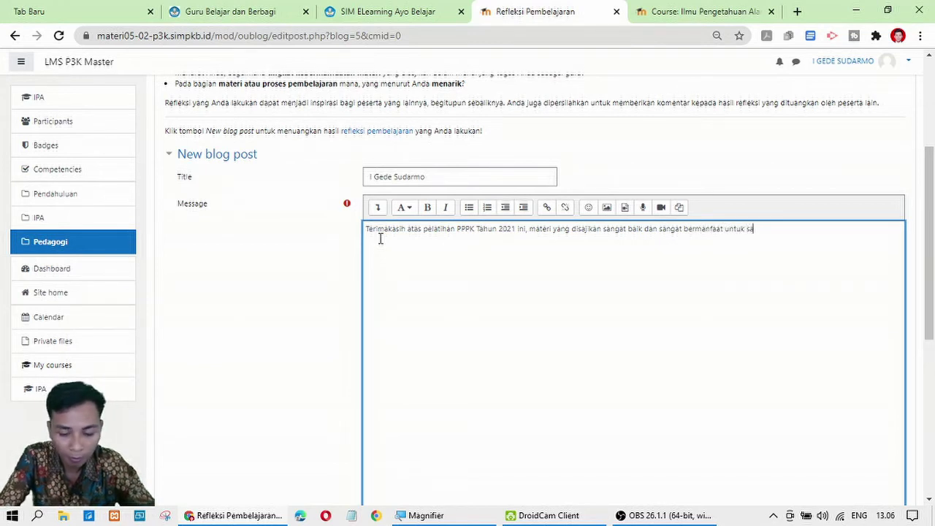
pyautogui.write('ya dalam')
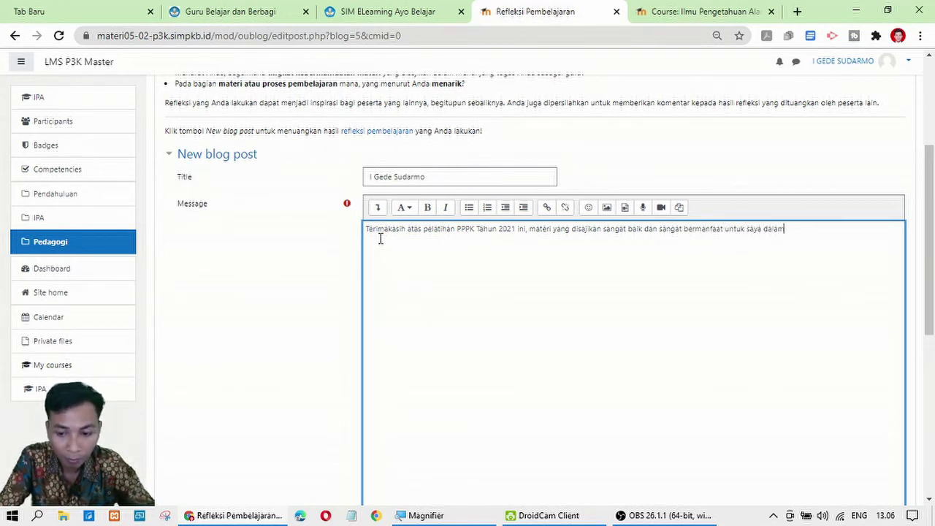
pyautogui.write(' belajar ')
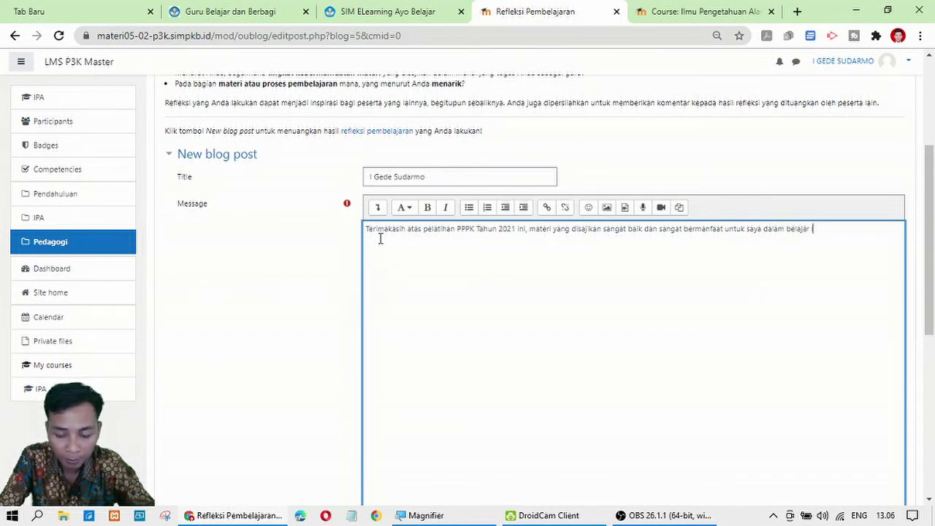
pyautogui.write('levih')
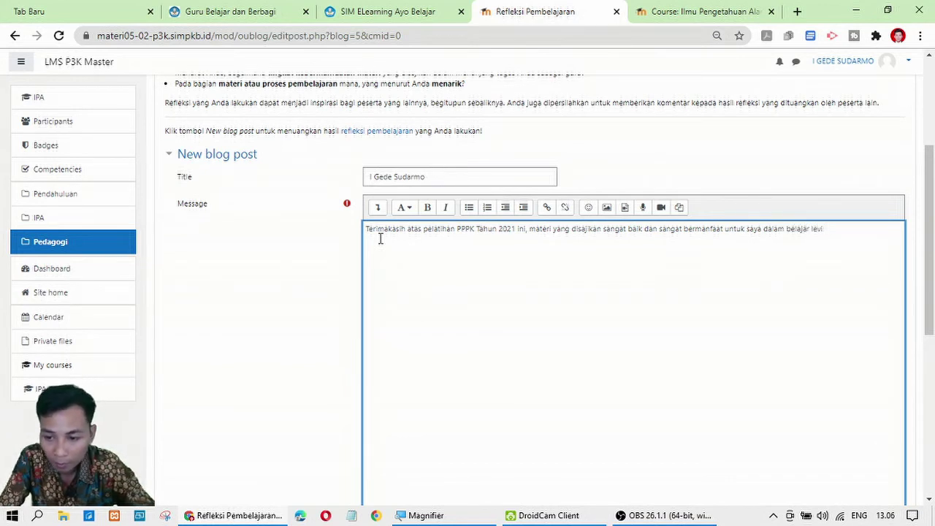
pyautogui.write('bih bai')
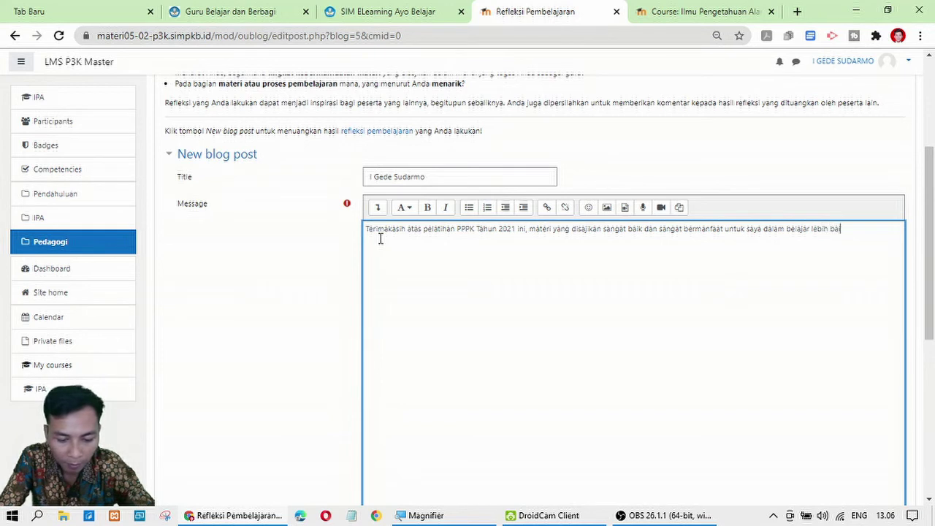
pyautogui.write('k lagi te')
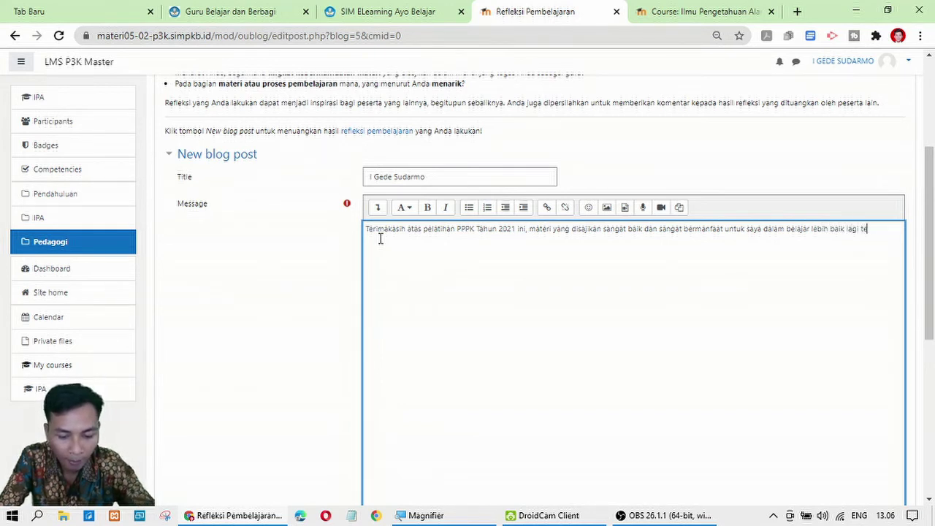
pyautogui.write('rkait dengan ma')
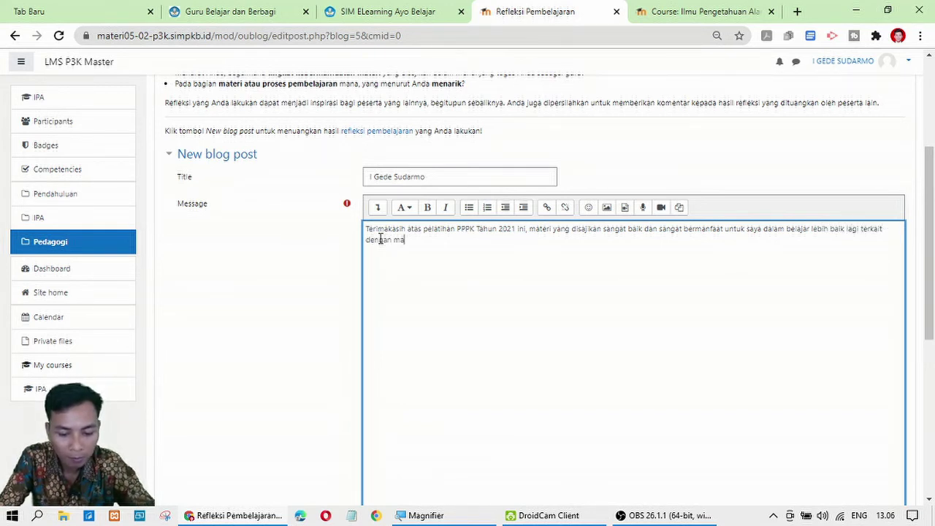
pyautogui.write('teri')
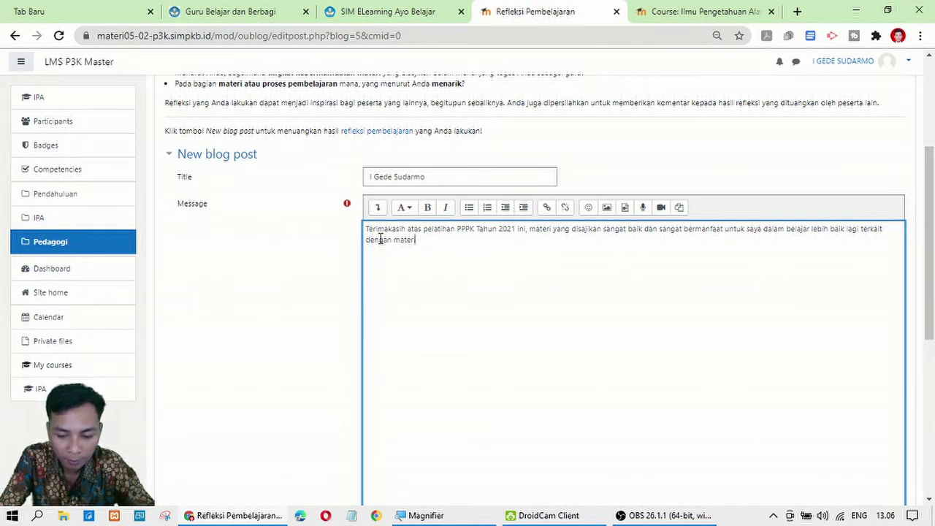
pyautogui.write('-materi P3K')
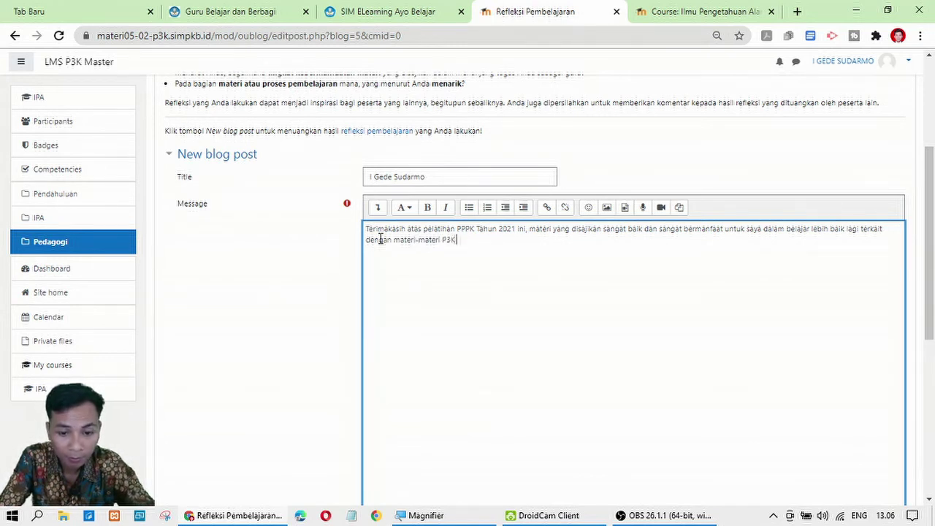
pyautogui.write(' dalam menghadapi')
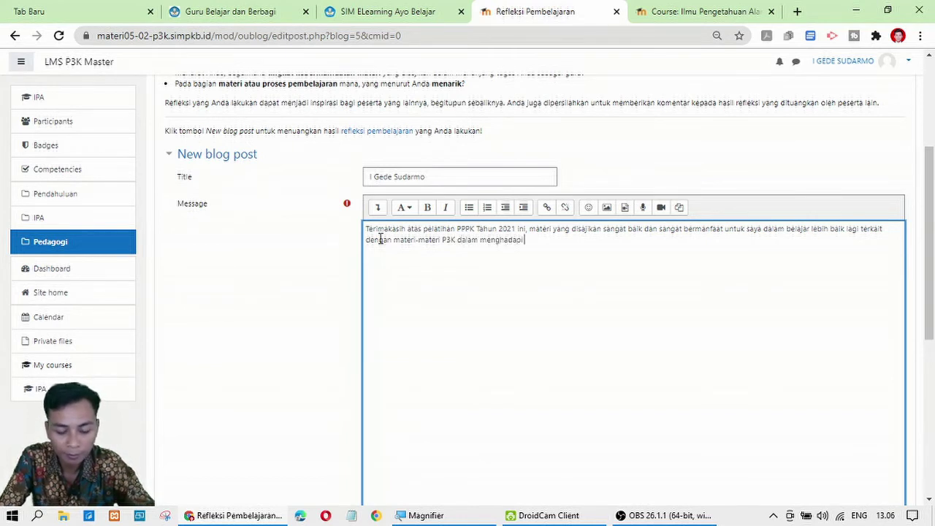
pyautogui.write(' S')
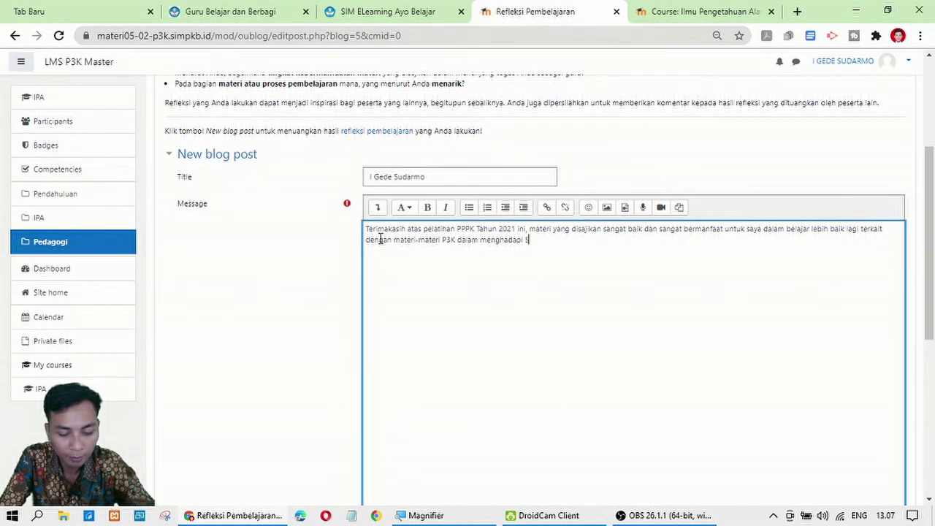
pyautogui.write('eleksi P')
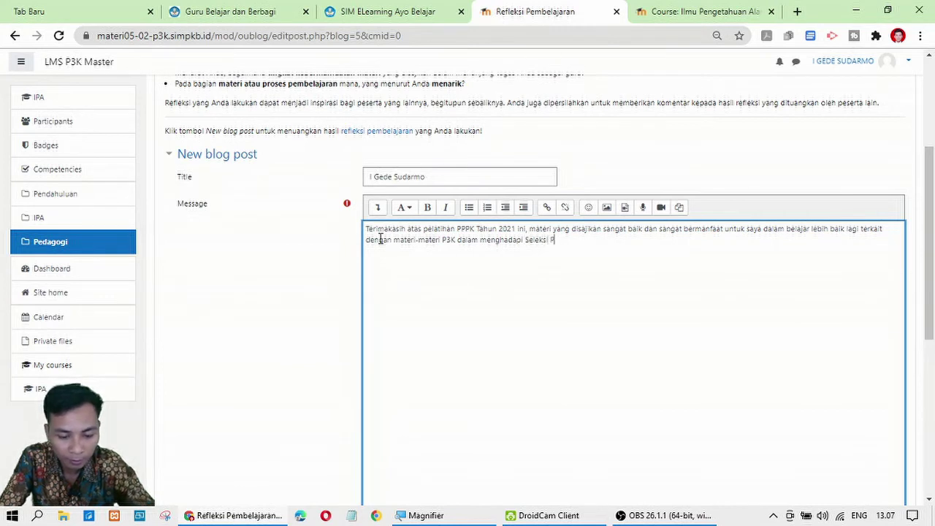
pyautogui.write('3k nat')
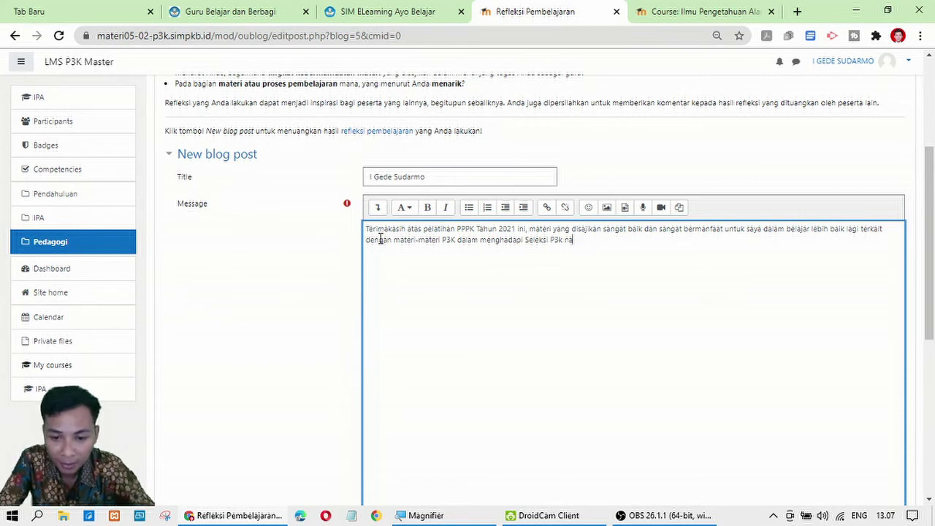
pyautogui.press('BackSpace')
pyautogui.write('a')
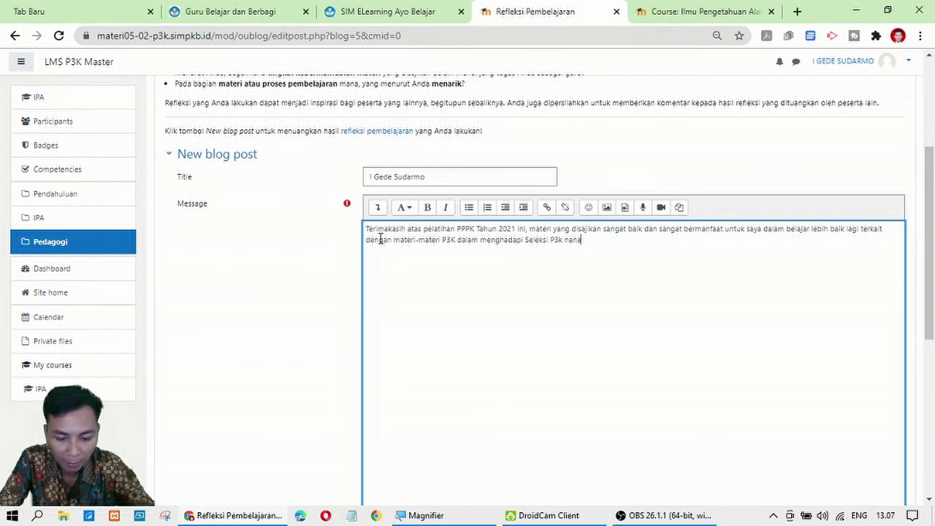
pyautogui.write('ngat bai')
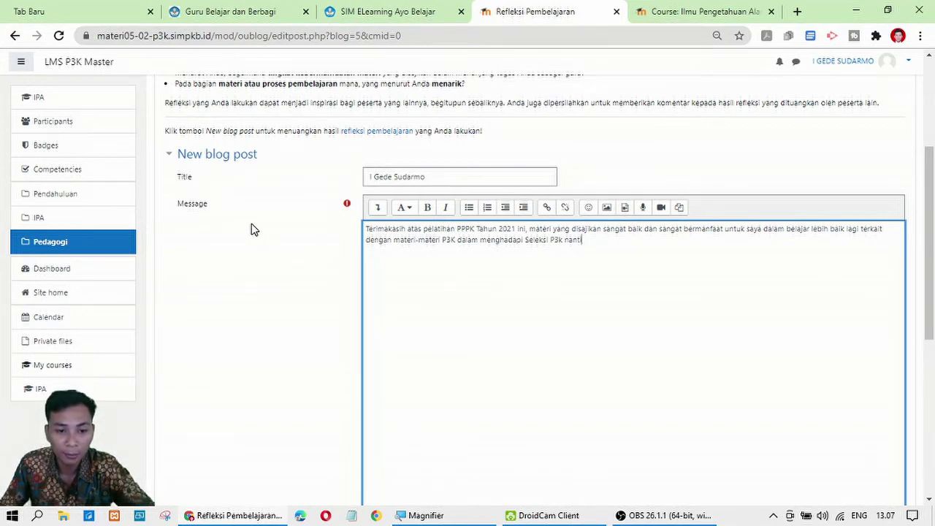
pyautogui.scroll(-5, 263, 229)
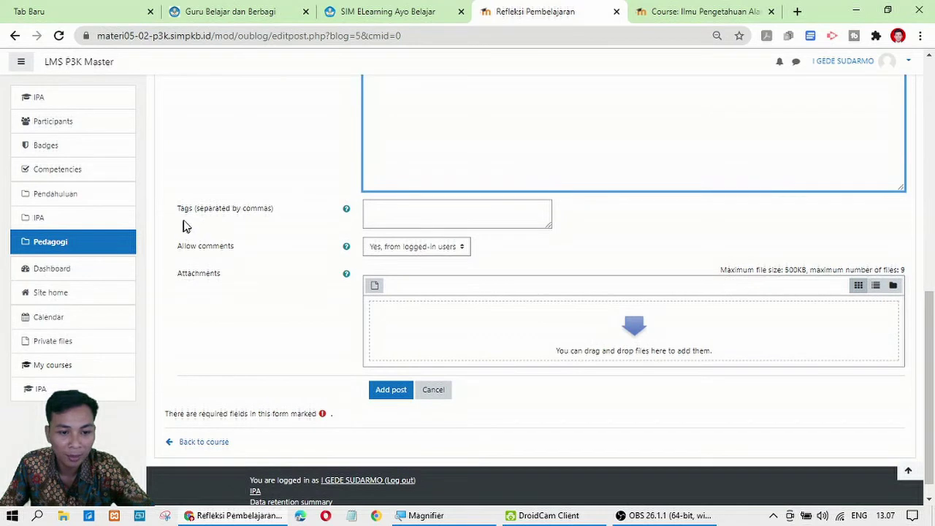
# - Enter the tags #gurubelajar #PPPK2021 #ASNPPPK2021 for the post
pyautogui.click(372, 213)
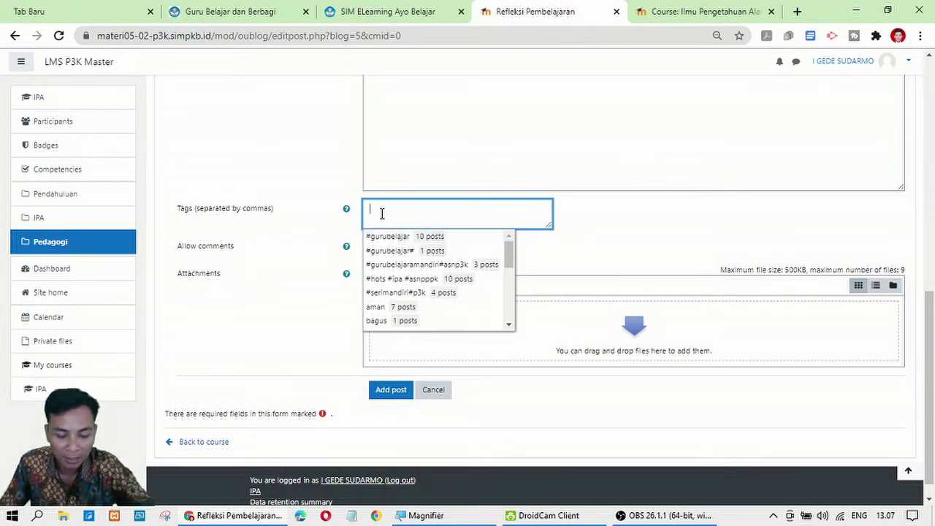
pyautogui.write('#')
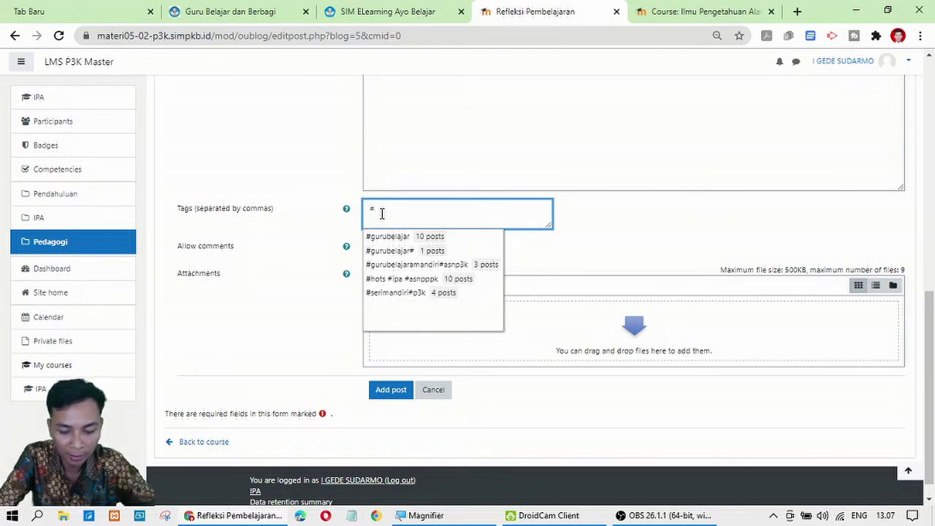
pyautogui.write('gurubelajar')
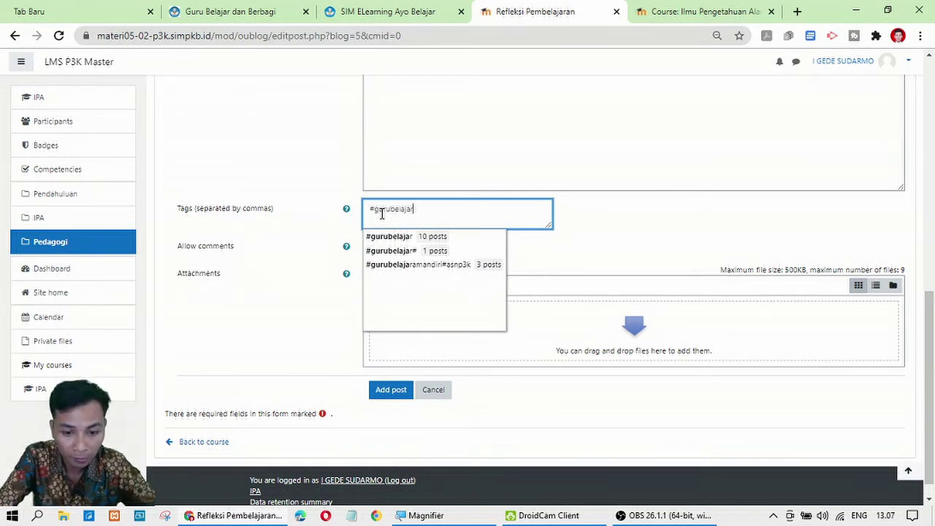
pyautogui.write(' #')
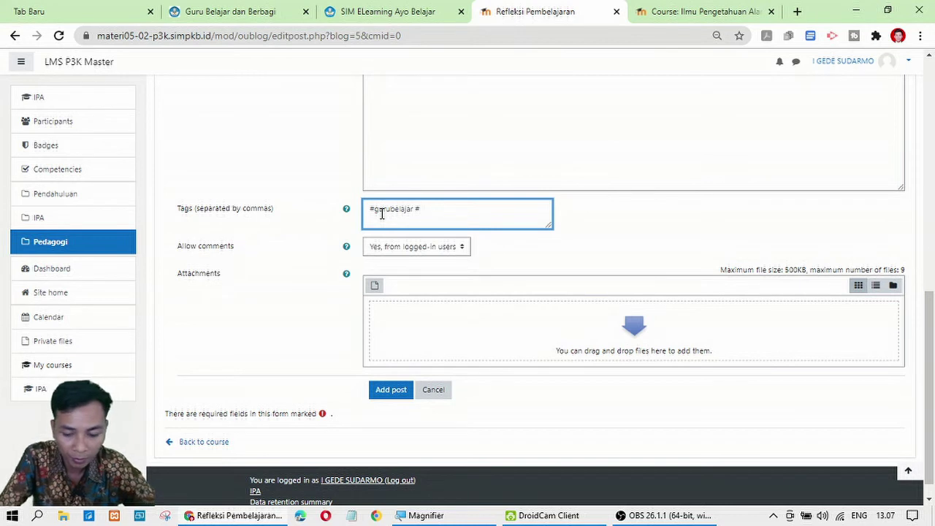
pyautogui.write('PPPK2')
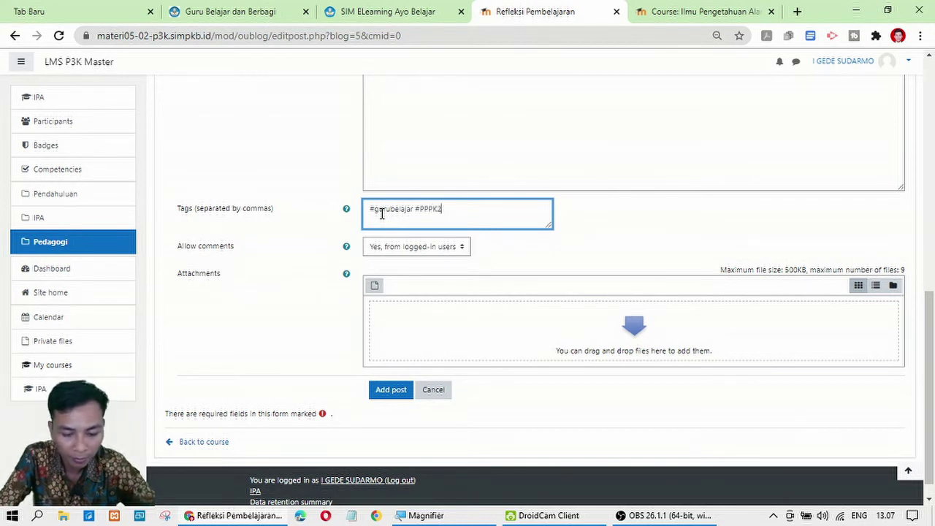
pyautogui.write('021 #')
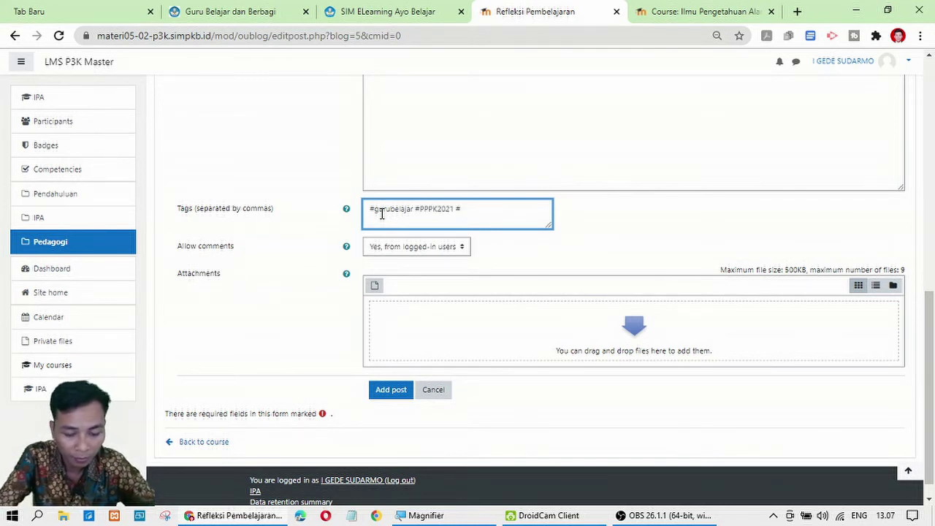
pyautogui.write('AS')
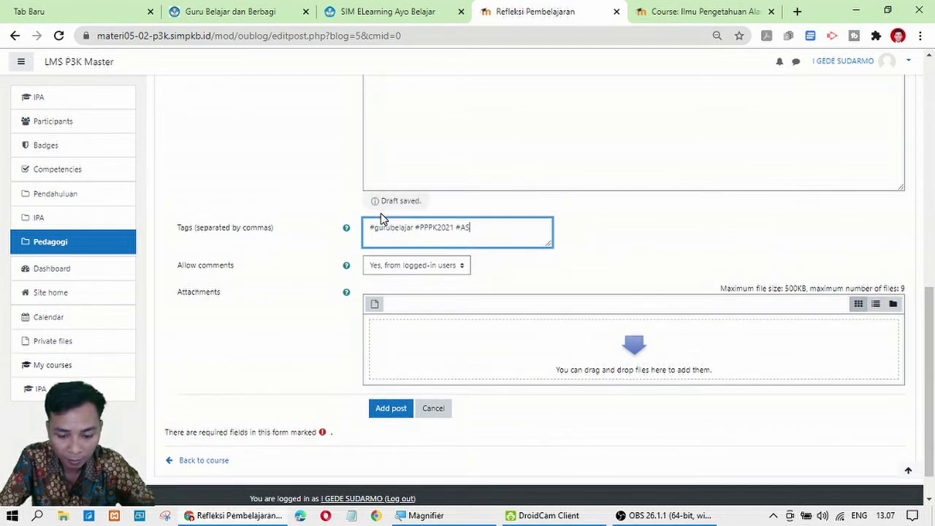
pyautogui.write('PPK2021')
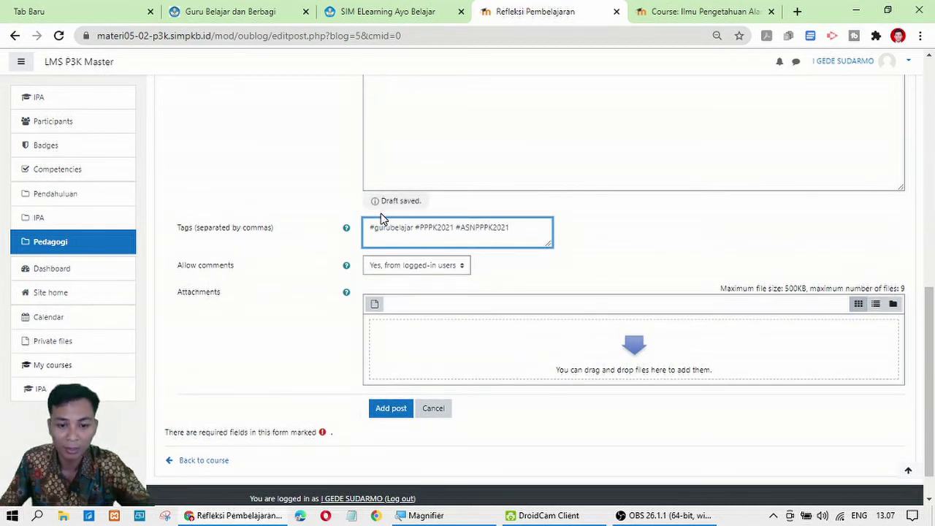
pyautogui.scroll(-1, 398, 263)
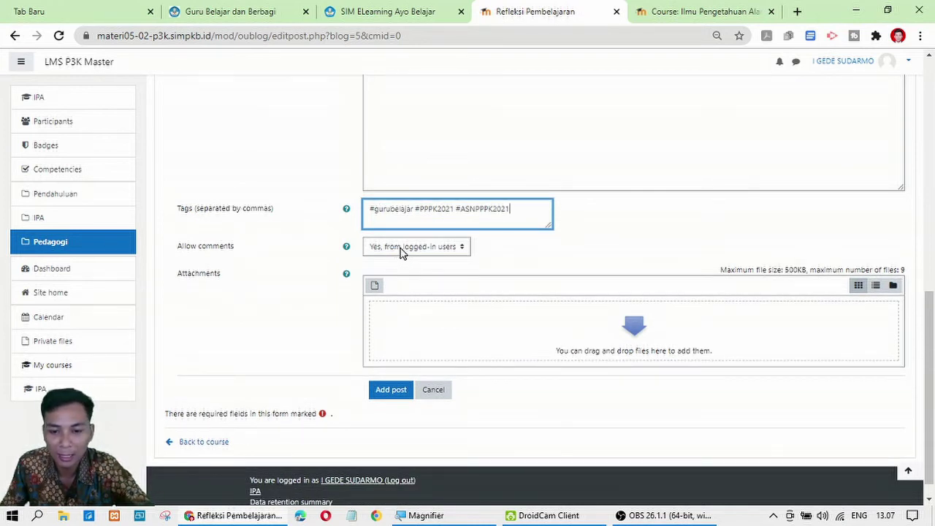
pyautogui.click(401, 250)
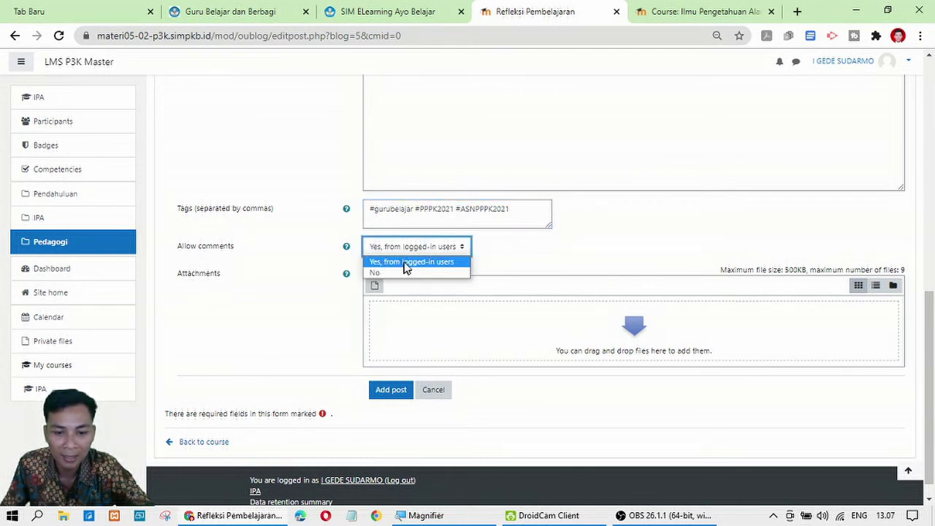
pyautogui.click(404, 263)
pyautogui.click(407, 249)
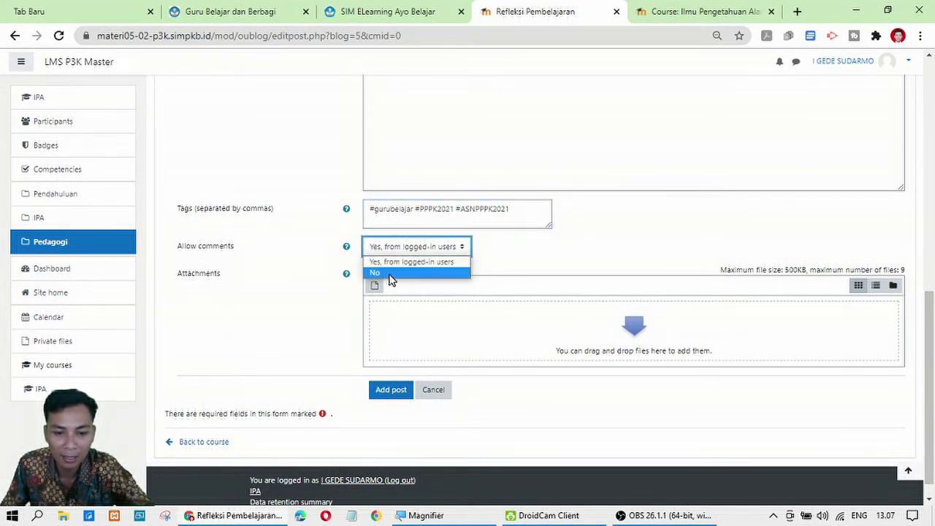
pyautogui.click(409, 263)
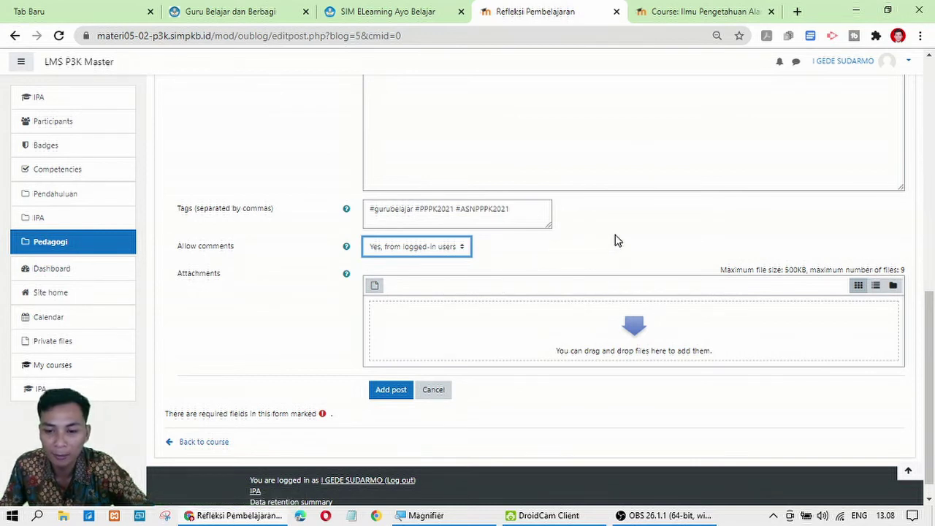
pyautogui.scroll(-1, 606, 227)
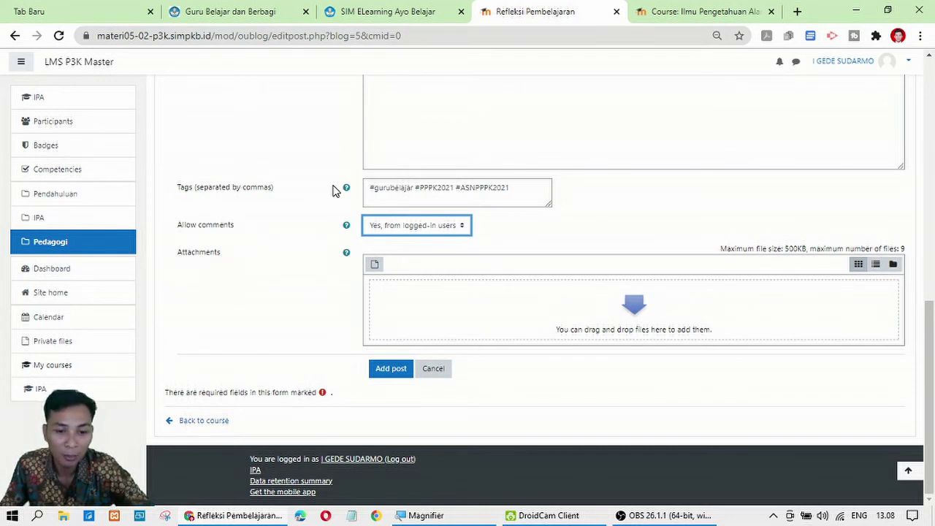
pyautogui.scroll(4, 463, 236)
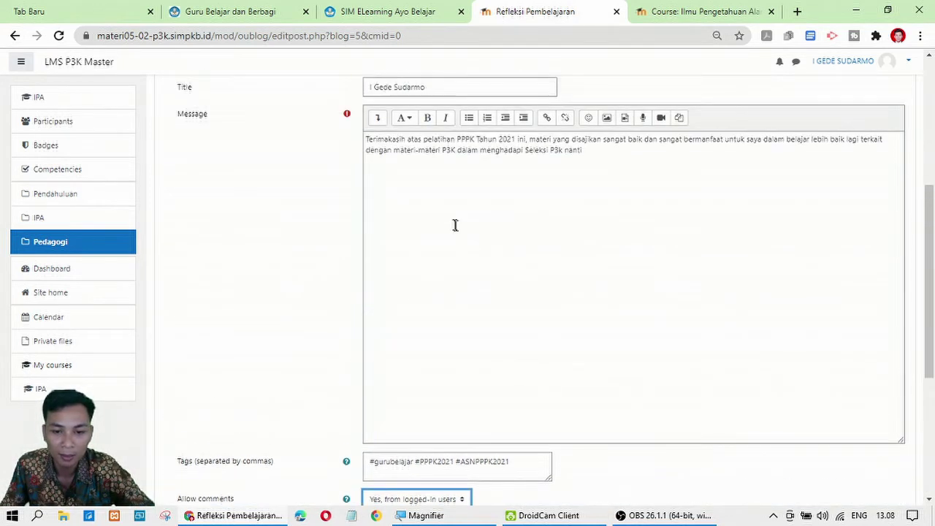
pyautogui.scroll(2, 439, 215)
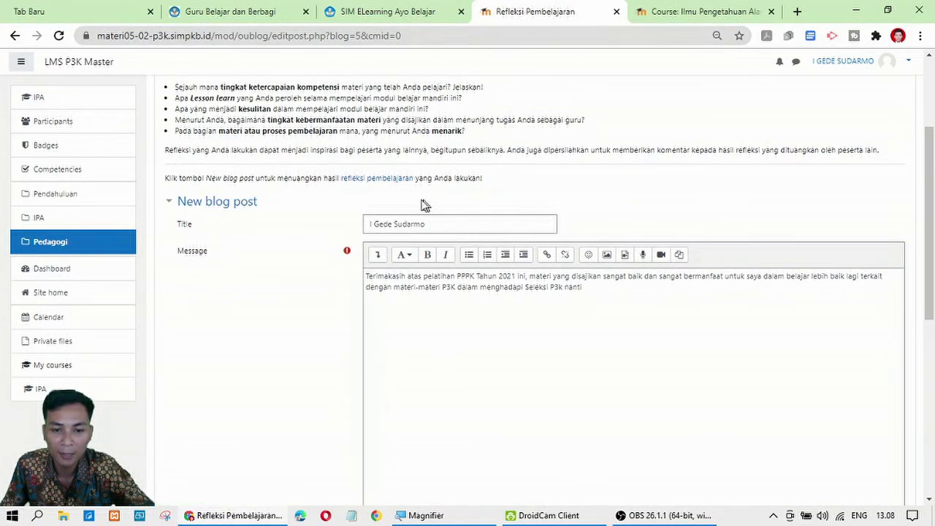
pyautogui.scroll(-6, 424, 204)
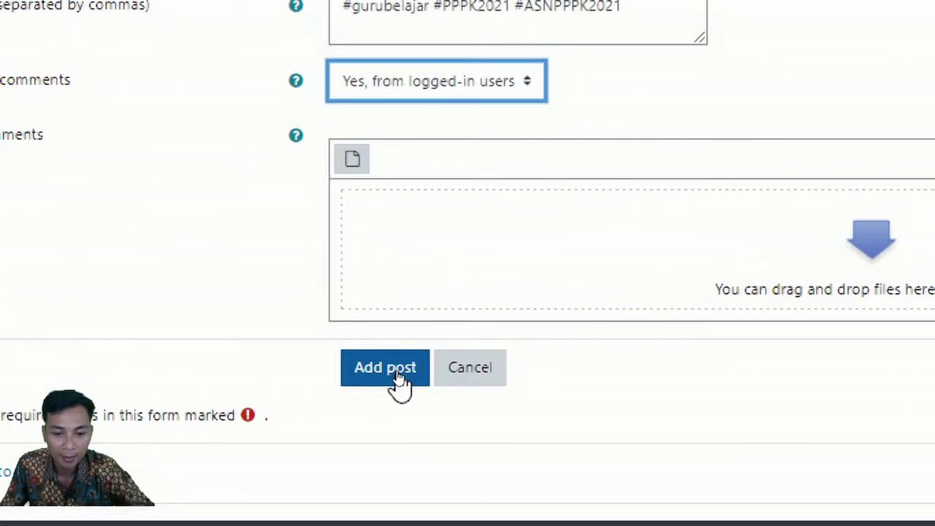
# - Submit the reflection post with Add post
pyautogui.click(392, 369)
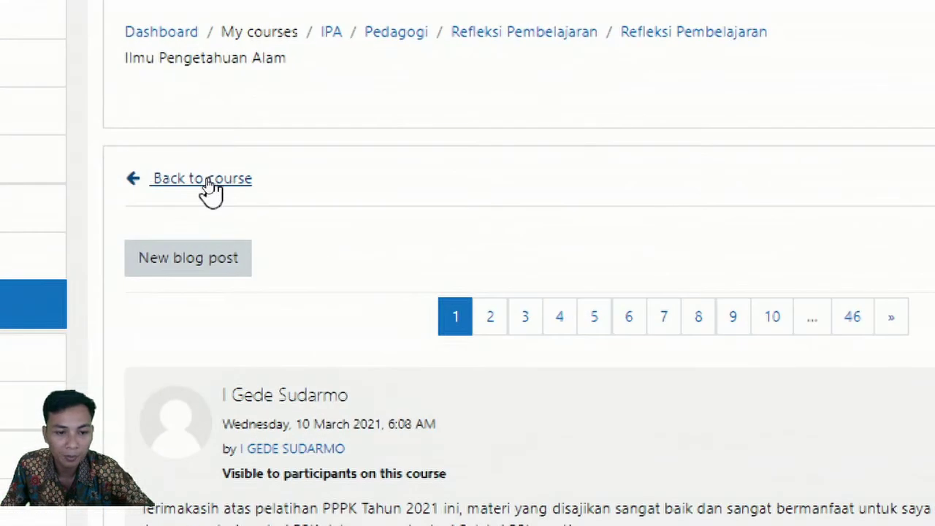
# - Return to the Ilmu Pengetahuan Alam course and check the Refleksi Pembelajaran completion tick under Pedagogi
pyautogui.click(211, 184)
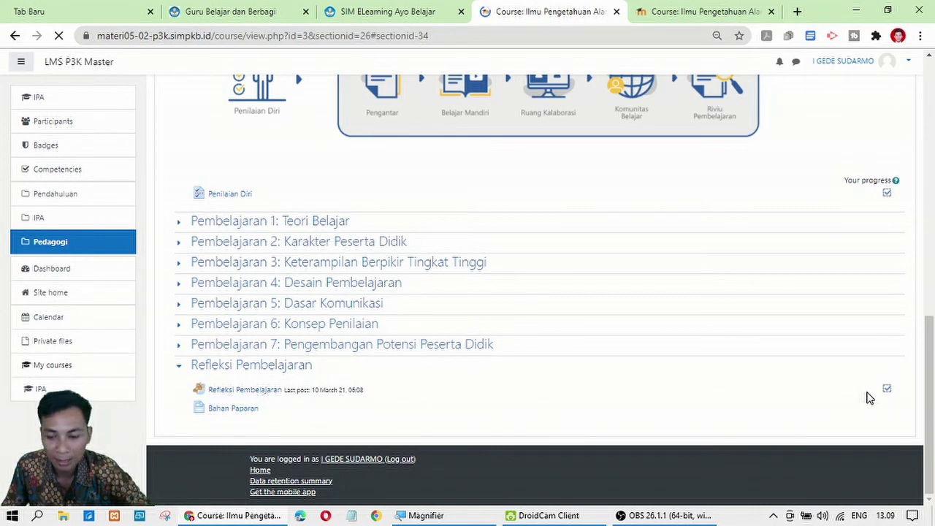
pyautogui.press('super+plus')
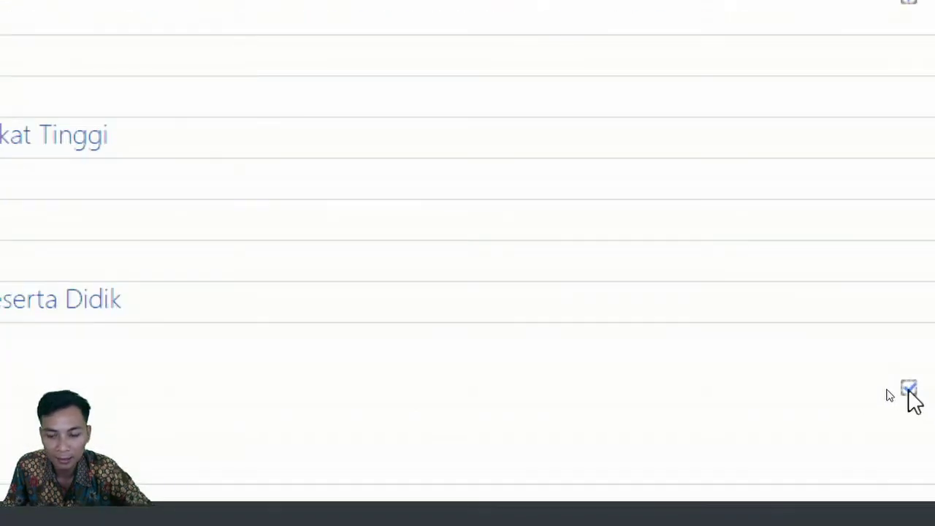
pyautogui.press('super+minus')
pyautogui.scroll(4, 674, 315)
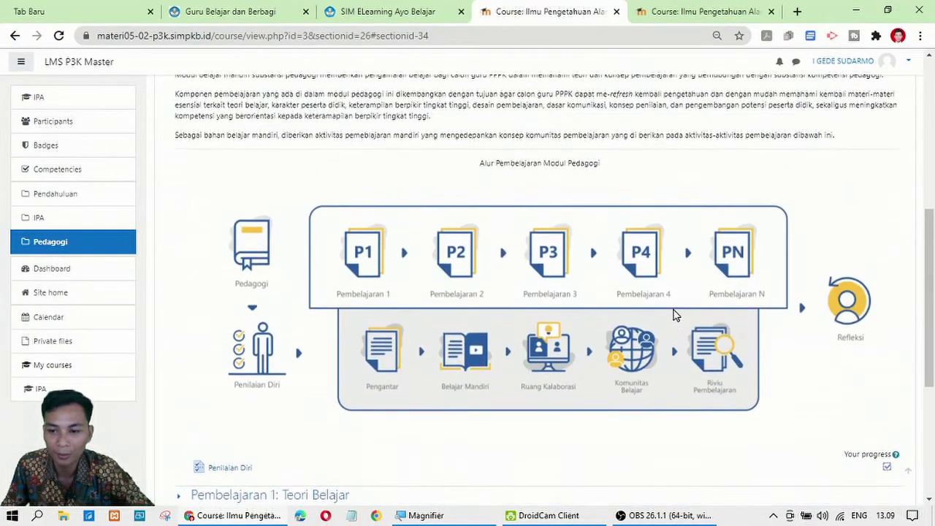
pyautogui.scroll(5, 674, 314)
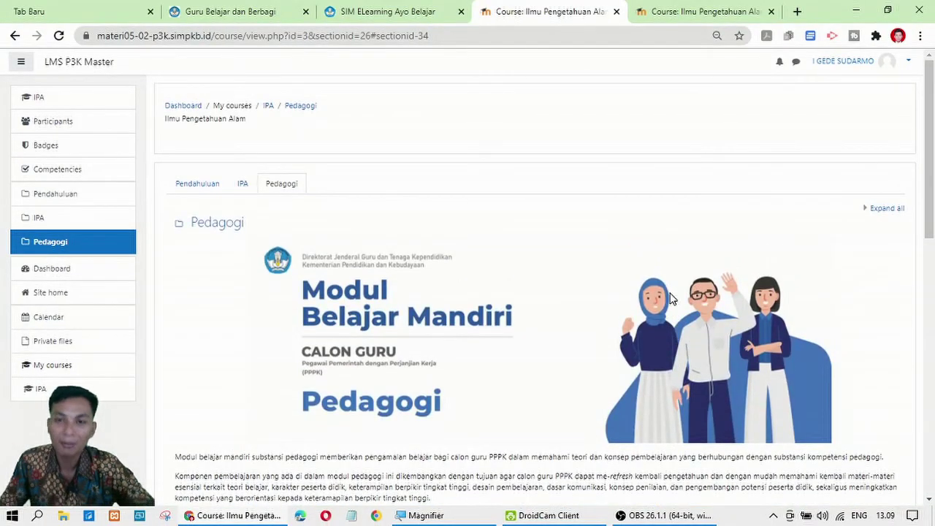